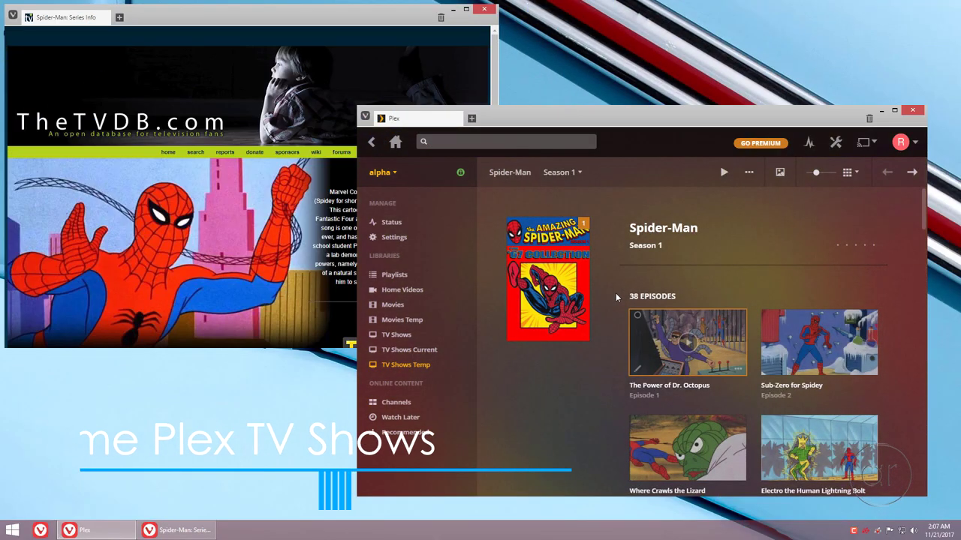
Step: Page the Spider-Man library from Season 1 to Season 2, then to Season 3's 20 episodes
click(578, 175)
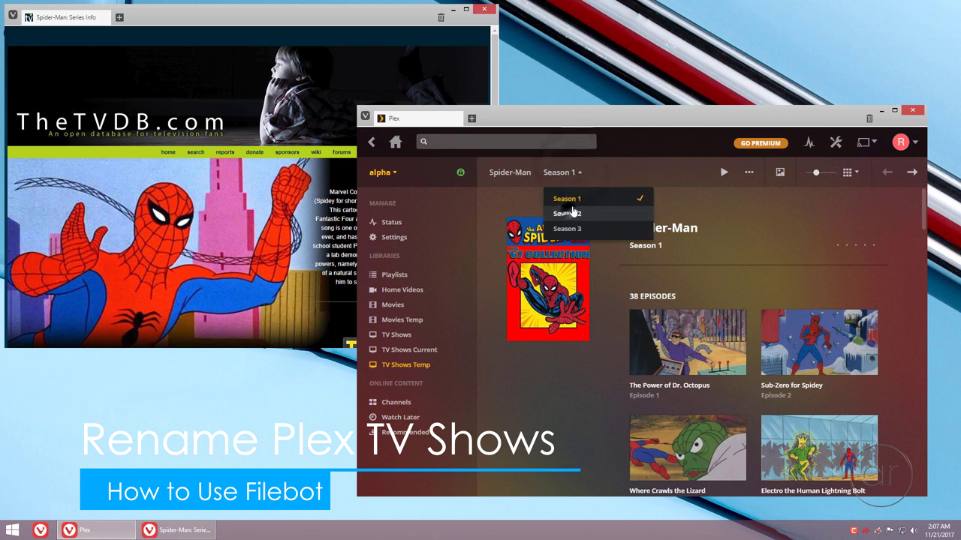
click(568, 213)
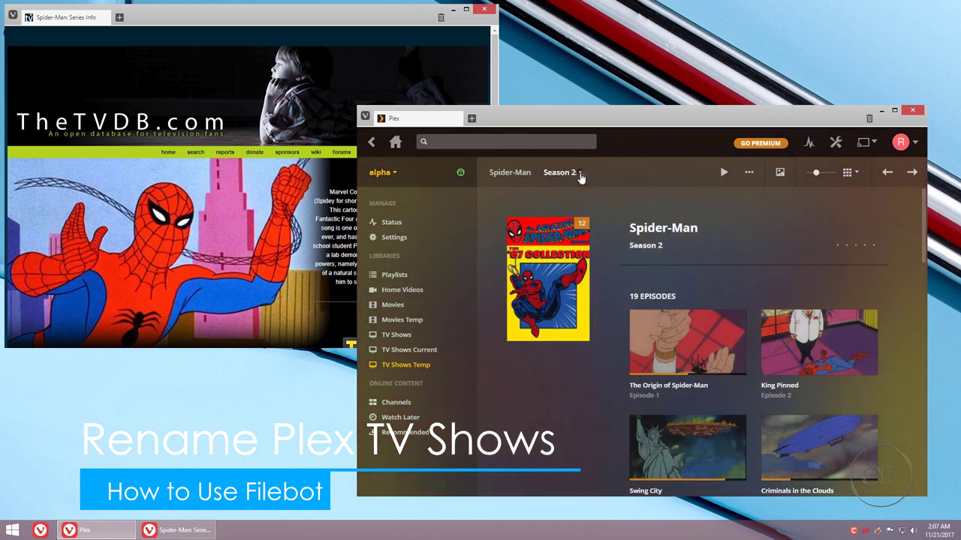
click(579, 175)
click(576, 228)
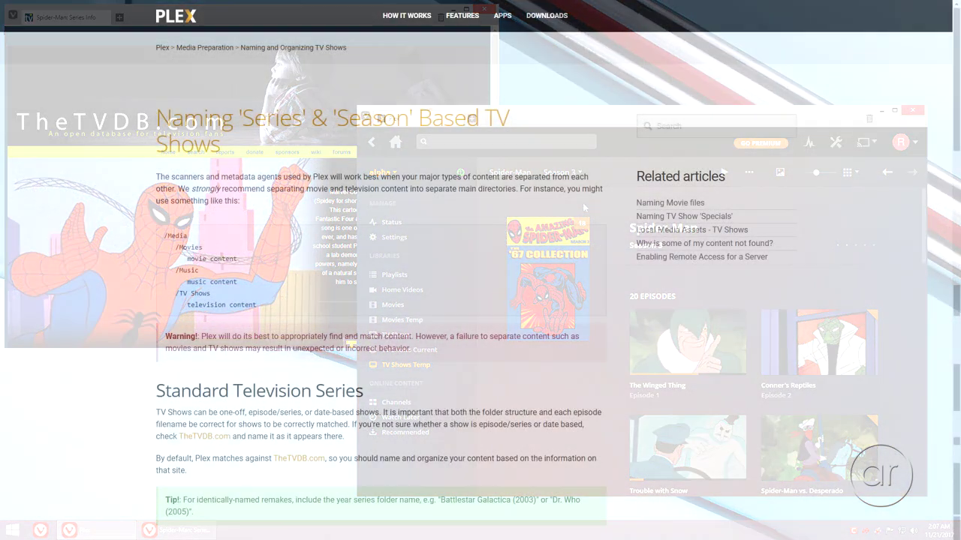
Step: Scroll the Plex naming guide down to the Series/Episode type TV Shows section
scroll(480, 270, down, 5)
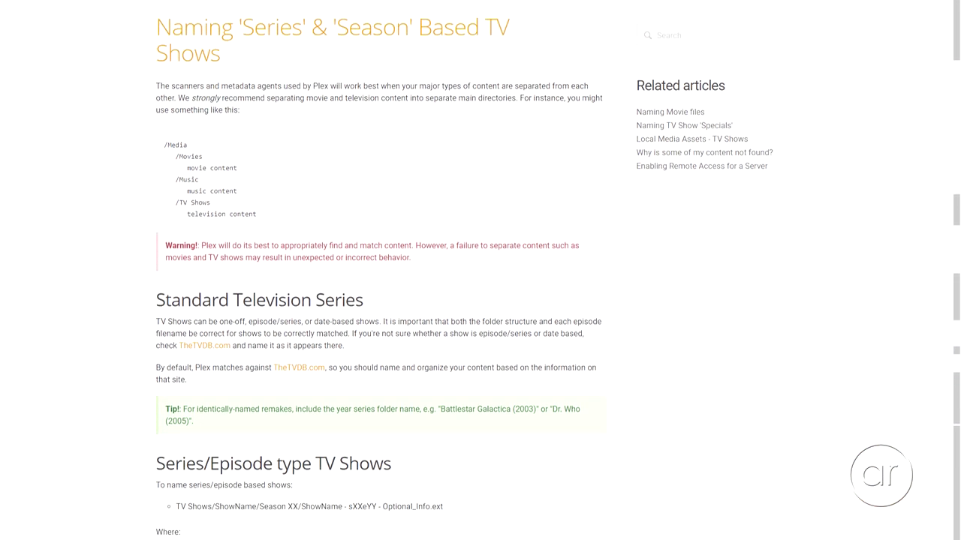
scroll(480, 270, down, 5)
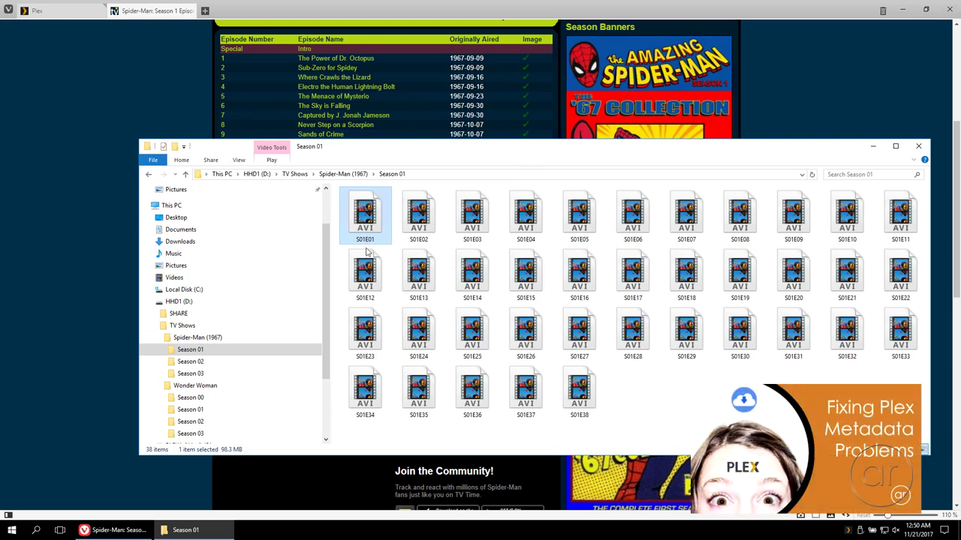
Step: Open Spider-Man (1967) > Season 01 and select the S01E01 episode file
click(200, 339)
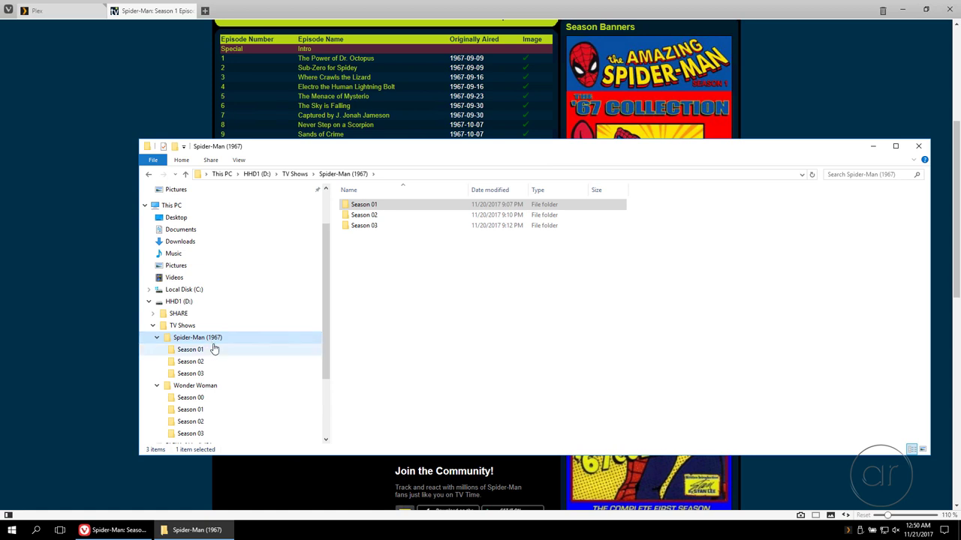
click(214, 350)
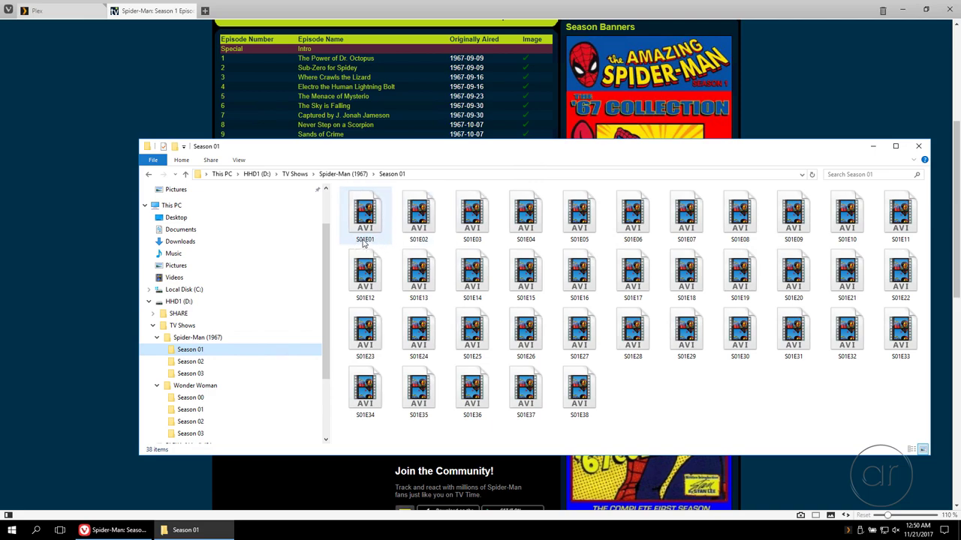
click(359, 240)
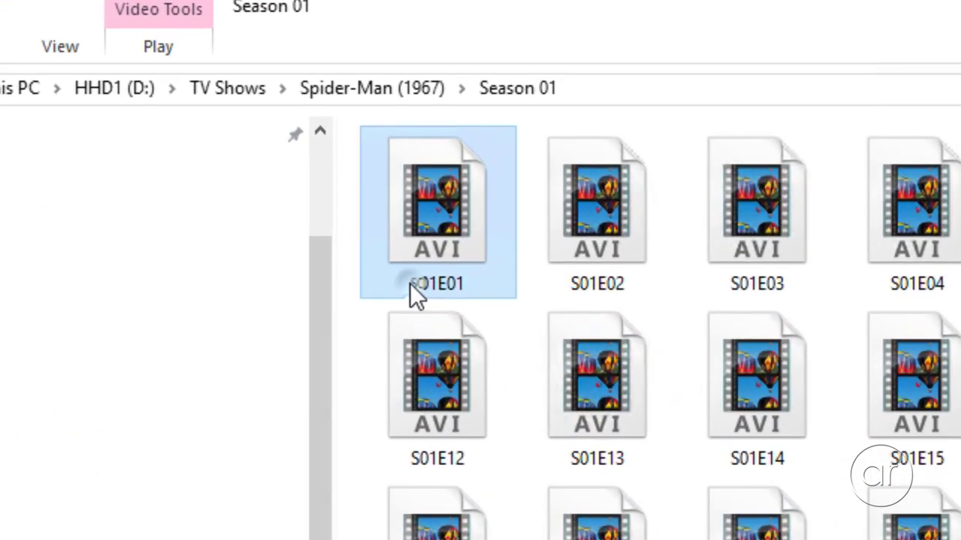
Step: Edit S01E01's name to 'Spider-Man (1967) - S01E01 - The Power of Dr Octopus', then cancel the rename
click(356, 240)
click(410, 283)
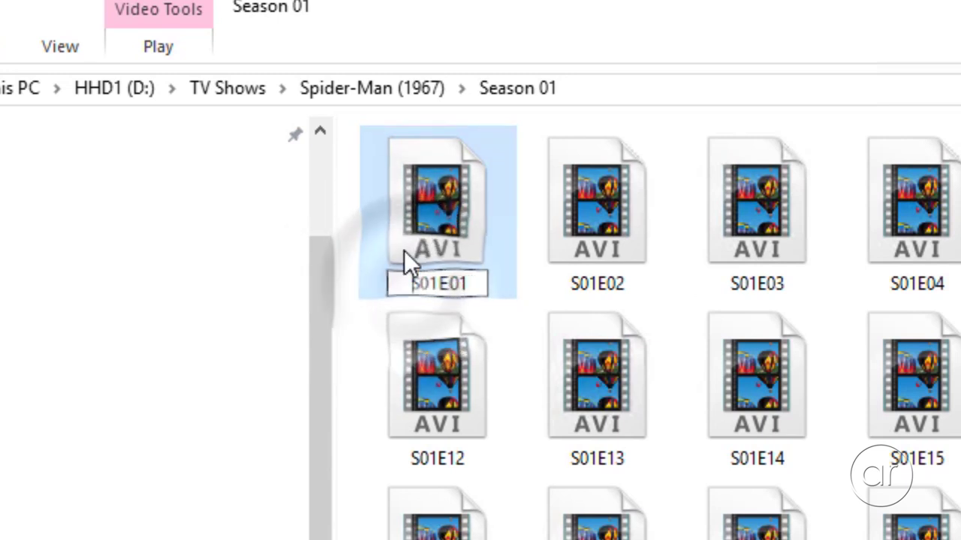
text(Spider-Ma)
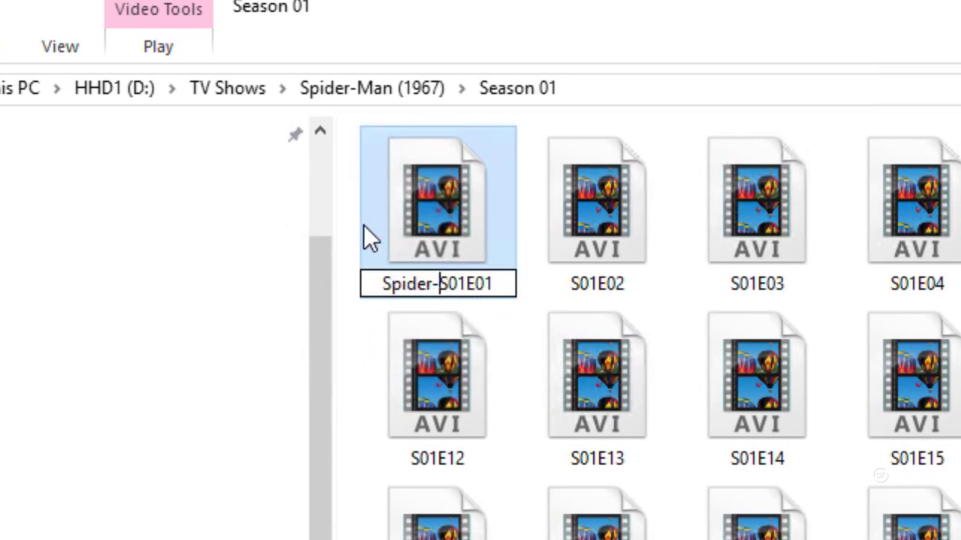
text(n (1967)
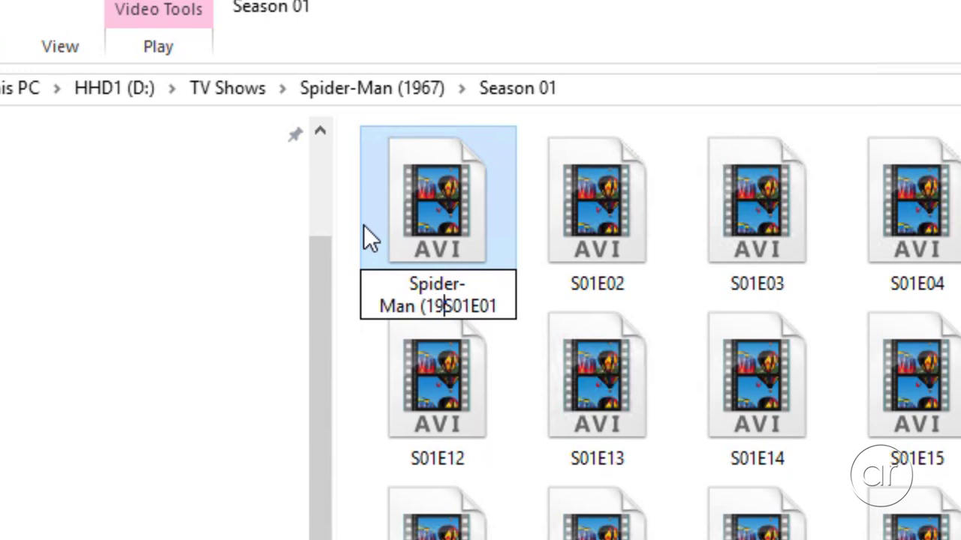
text() -)
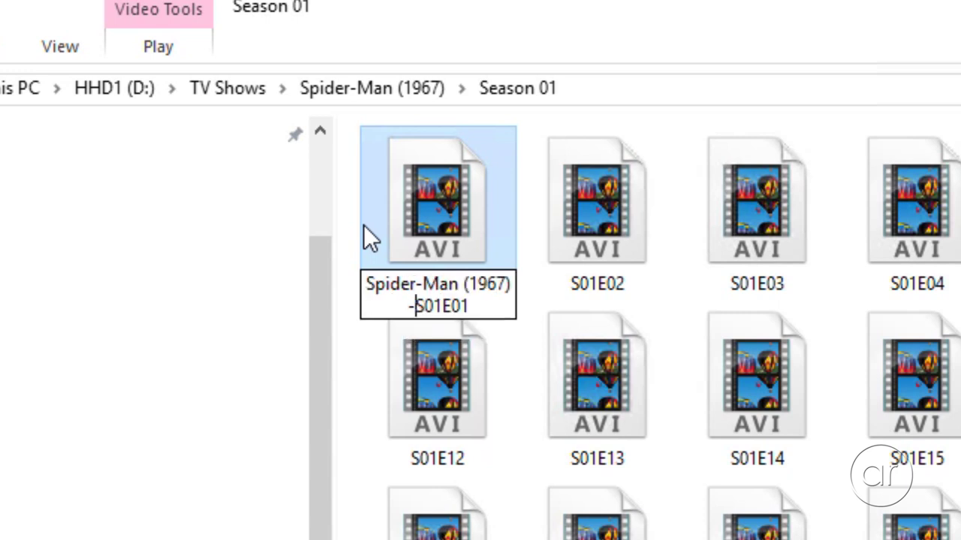
key(Right)
key(Right)
key(Right)
key(Right)
key(Right)
key(Right)
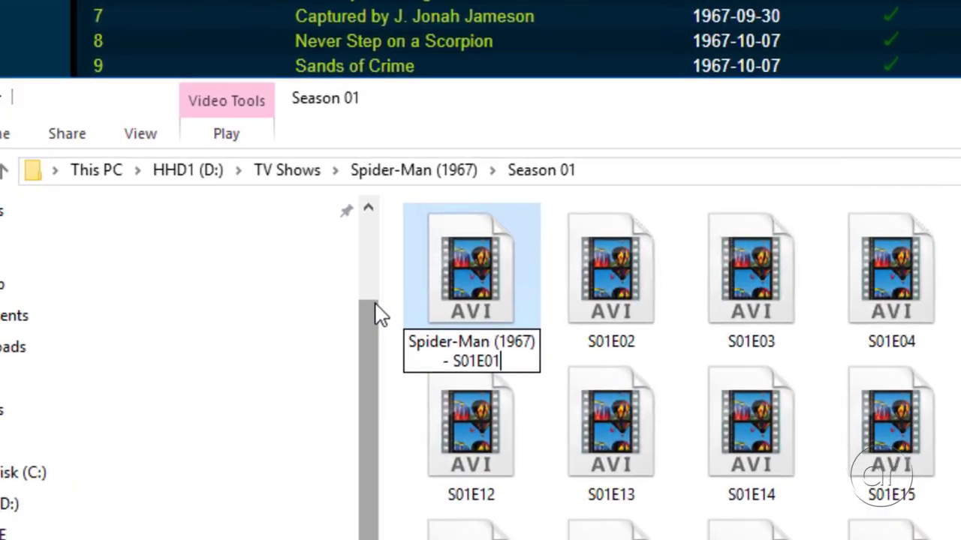
text(- )
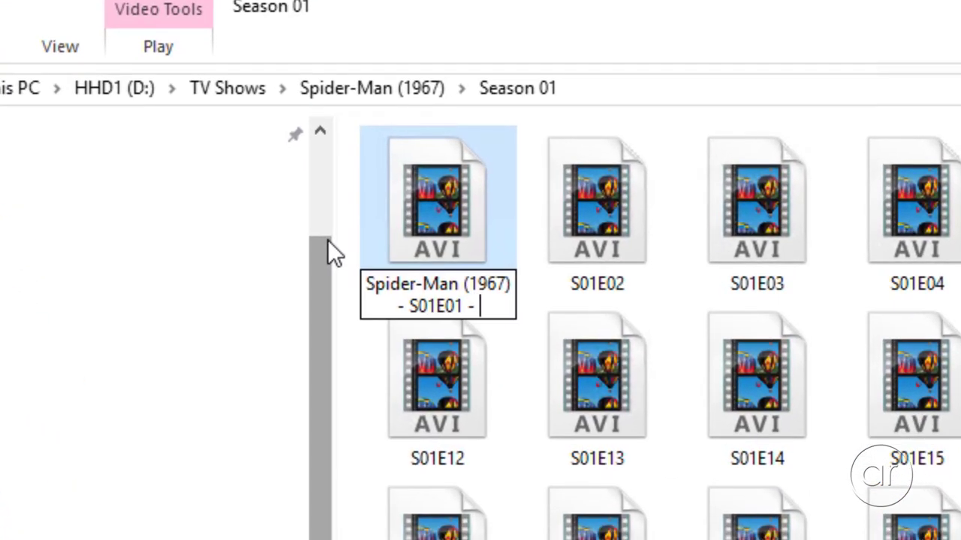
text(The Power of Dr Oc)
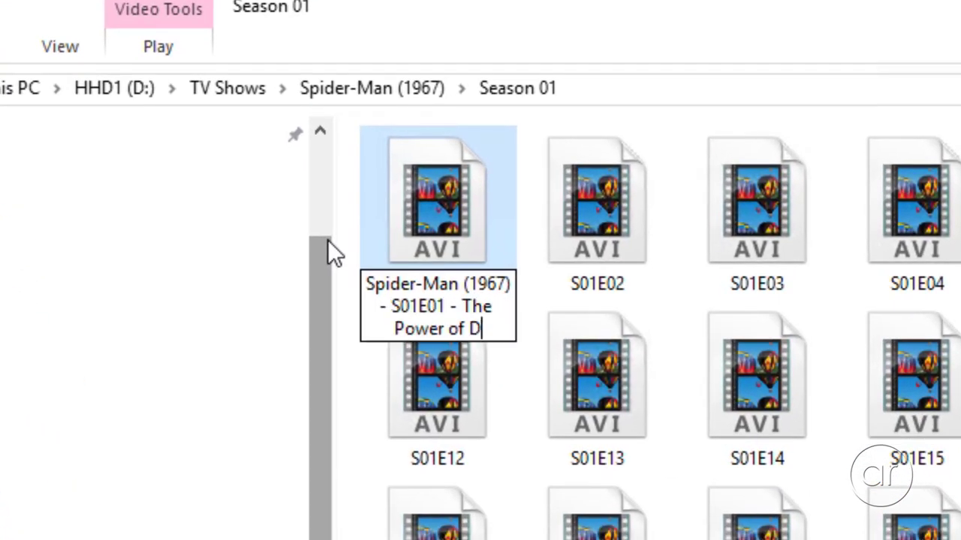
text(topus)
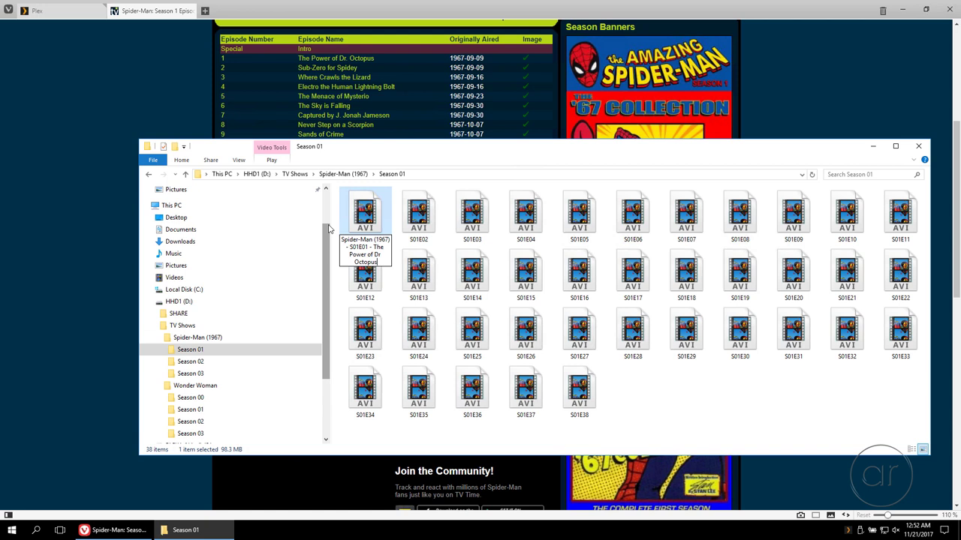
key(Escape)
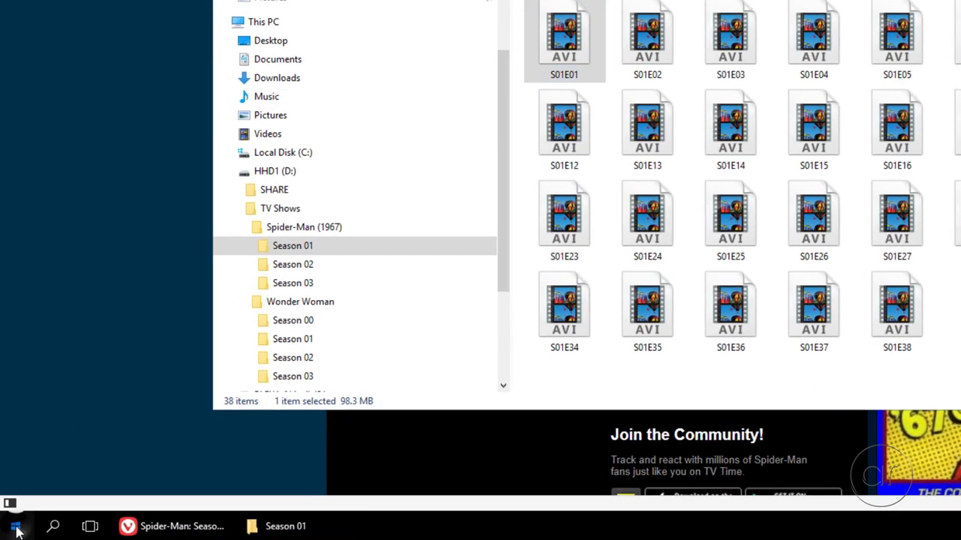
Step: Launch FileBot from the Start menu and begin loading original files
click(12, 530)
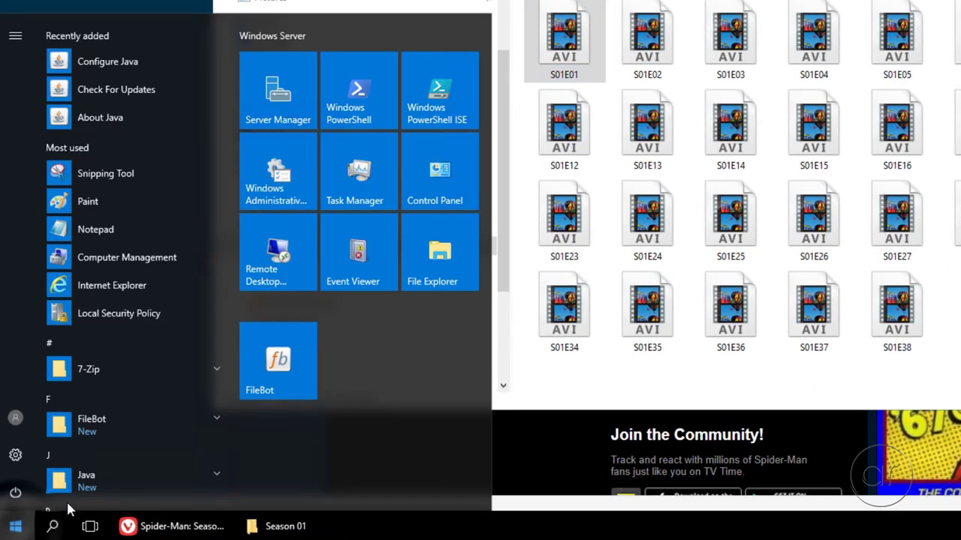
click(311, 371)
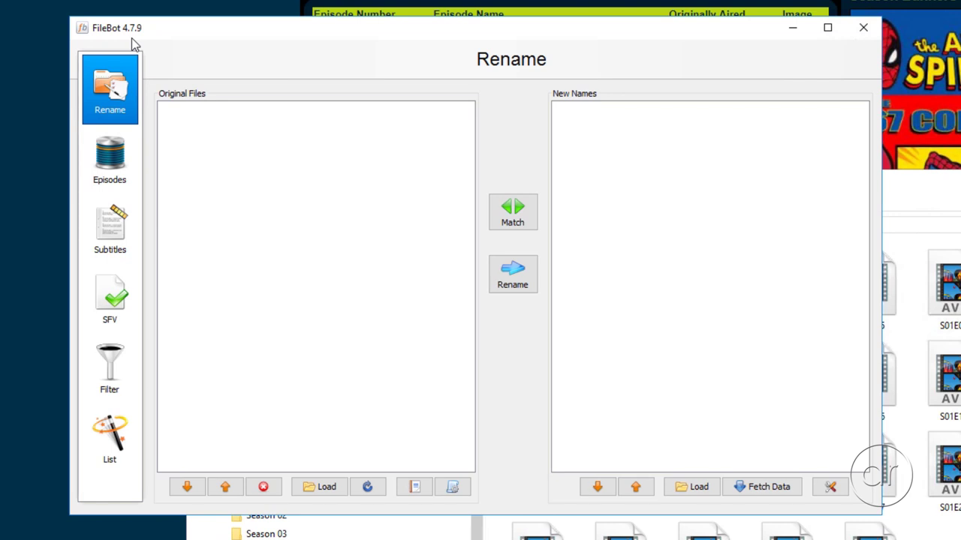
click(328, 488)
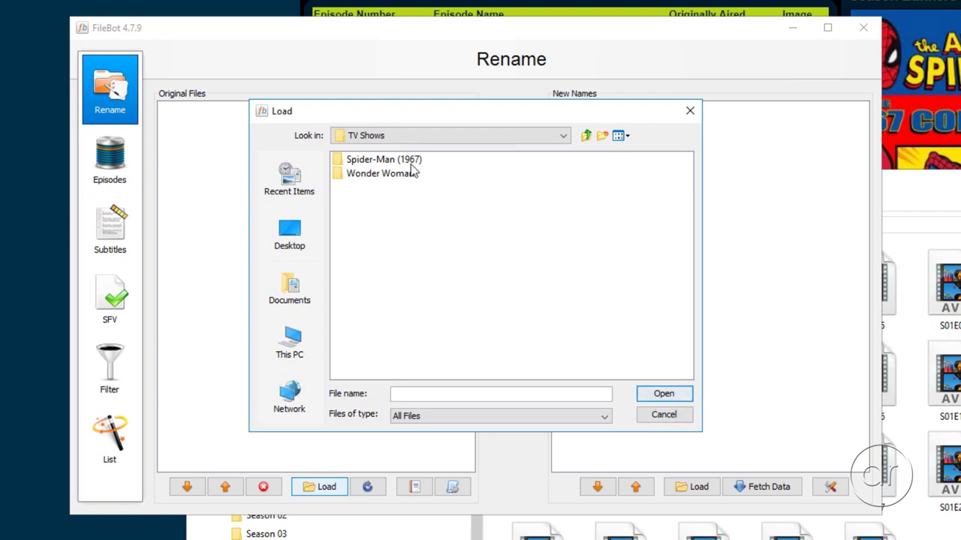
Step: Load the Spider-Man (1967) episode files from D:\TV Shows into Original Files
click(585, 136)
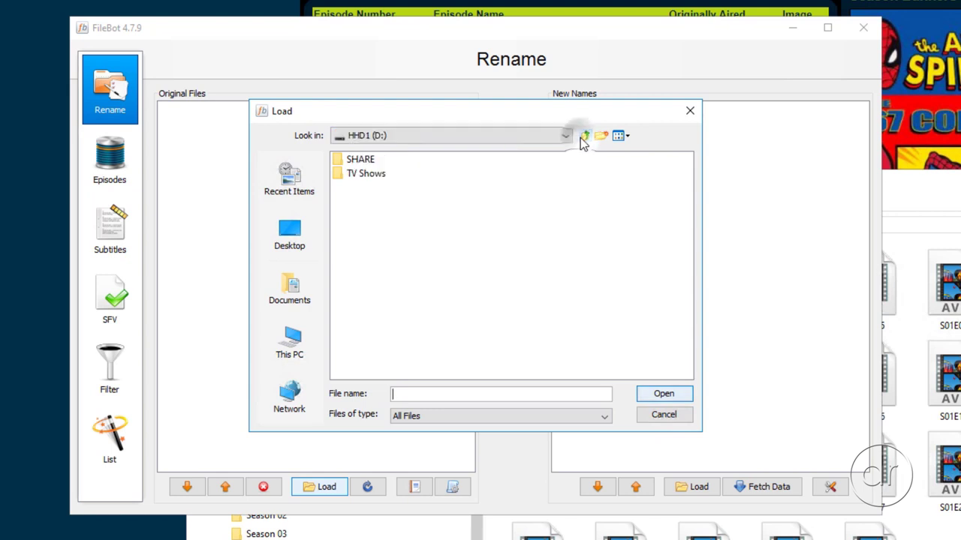
double_click(379, 176)
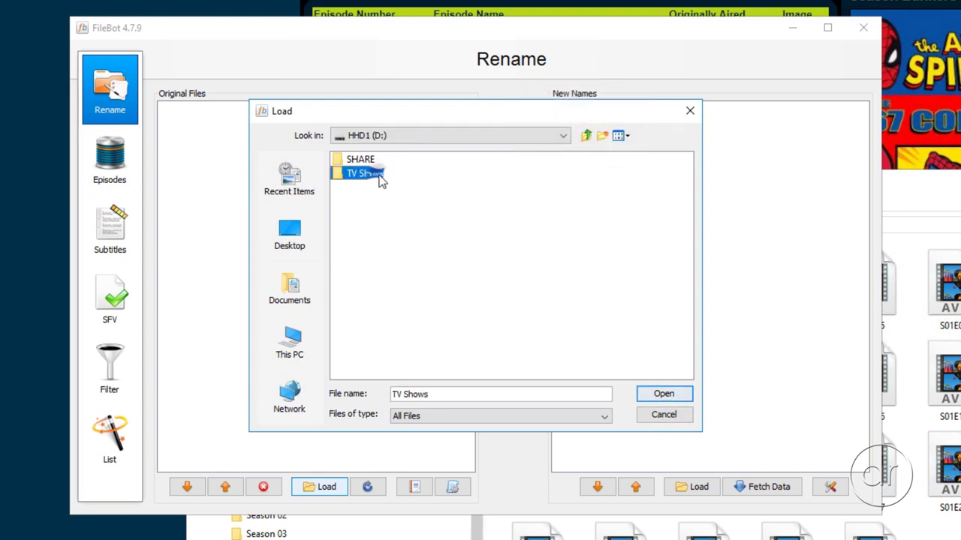
double_click(406, 165)
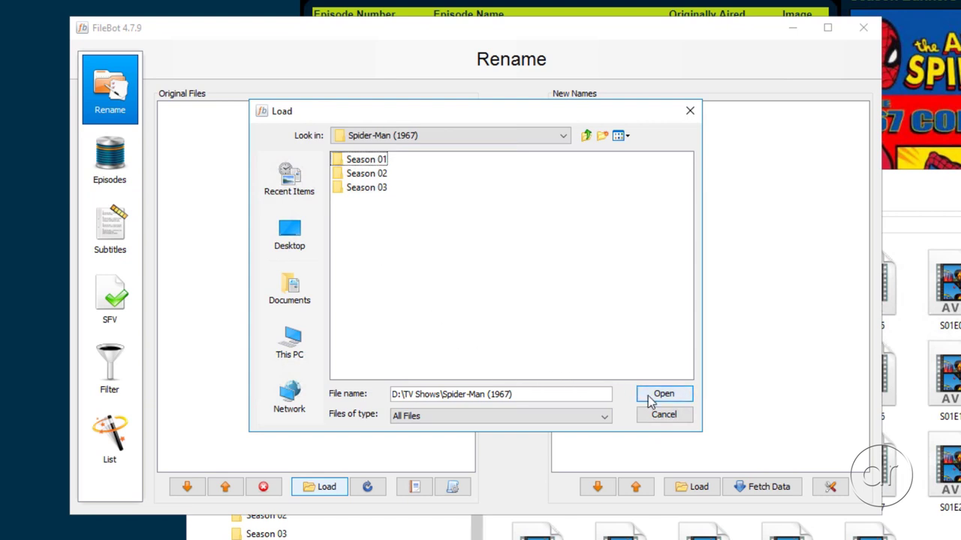
click(676, 399)
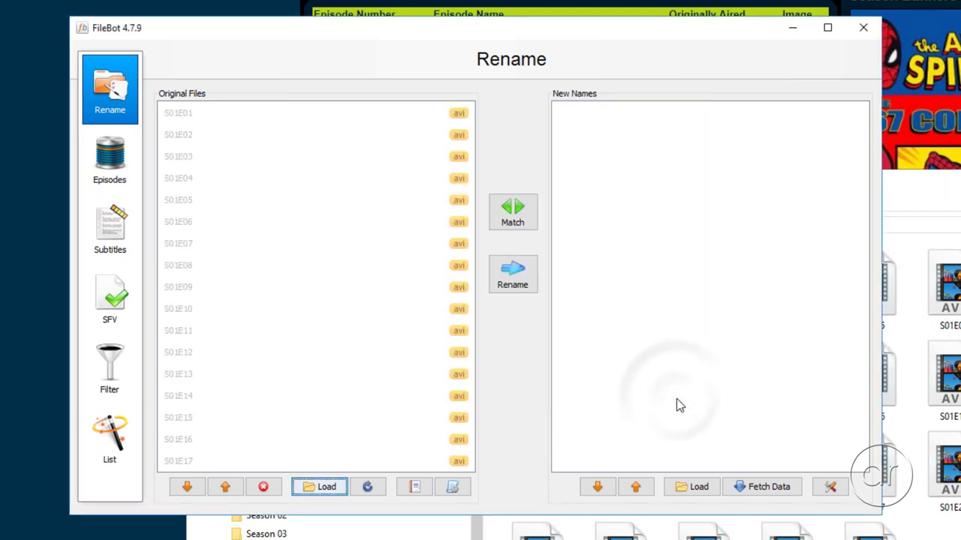
click(467, 465)
drag(467, 465, 467, 465)
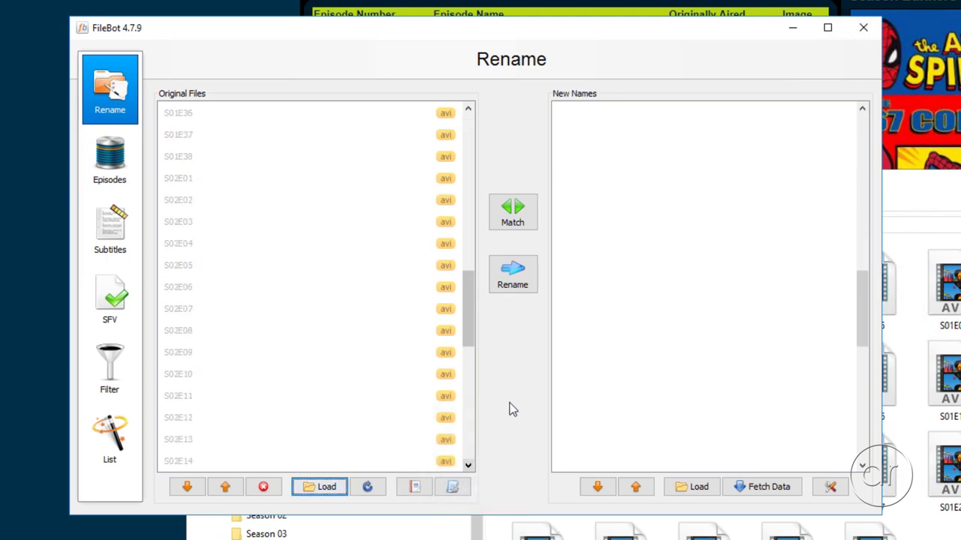
Step: Match the episodes against TheTVDB and confirm Spider-Man as the series
click(526, 223)
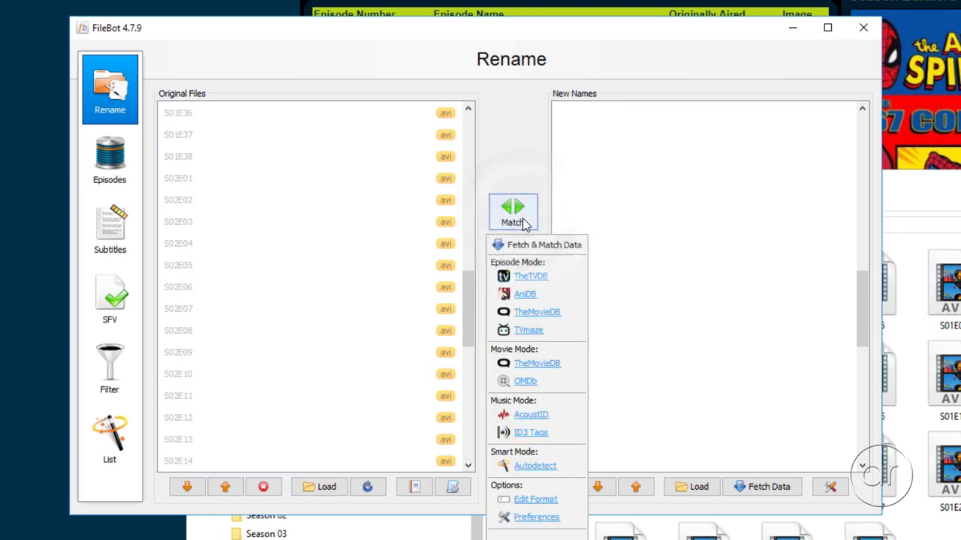
click(533, 246)
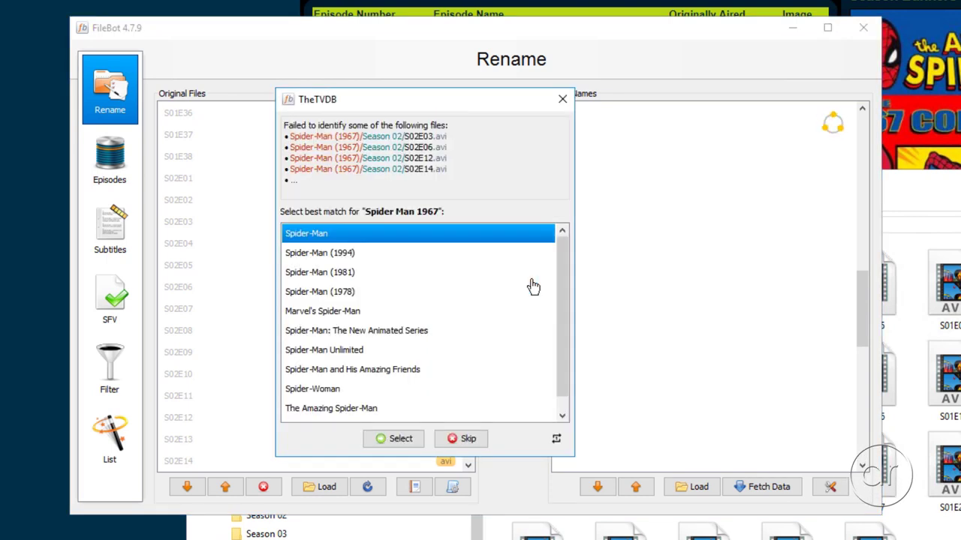
mouse_move(350, 231)
mouse_move(370, 235)
click(403, 438)
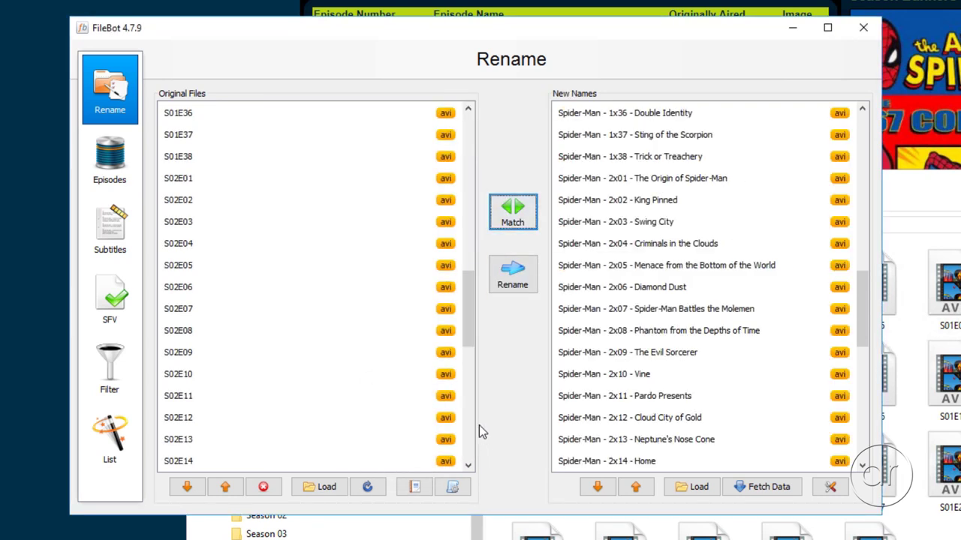
Step: Select the S01E36 row to compare it with 'Spider-Man - 1x36 - Double Identity'
click(196, 113)
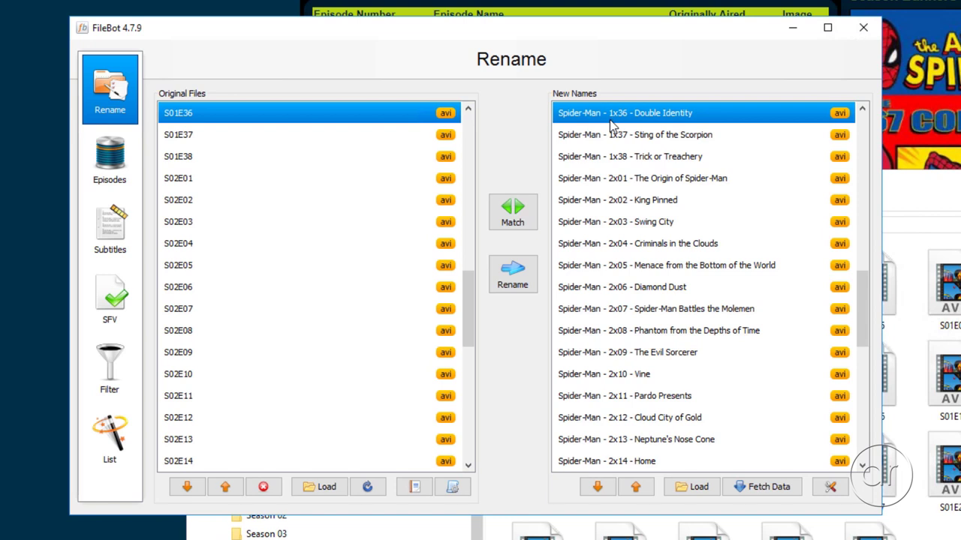
Step: Switch the episode naming format to {n} - {s00e00} - {t}
click(528, 218)
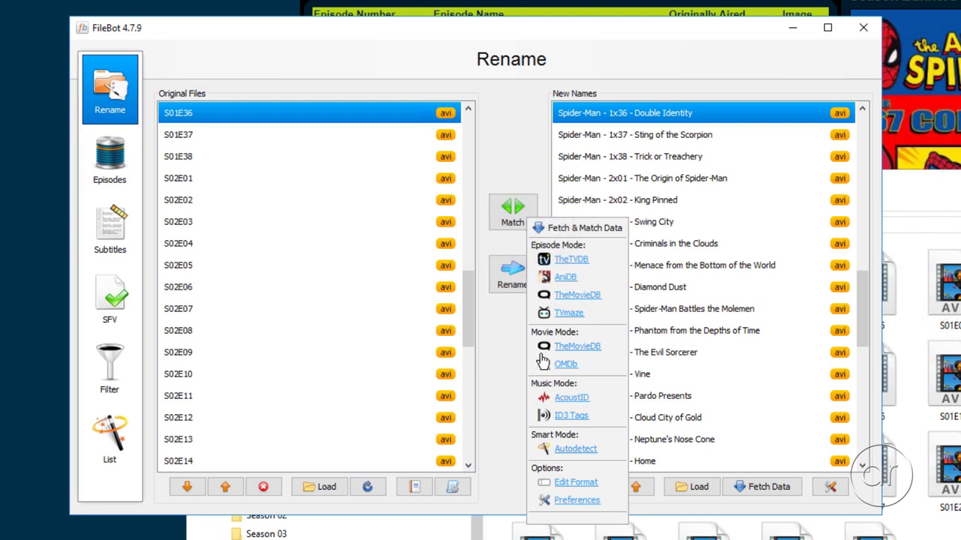
click(565, 481)
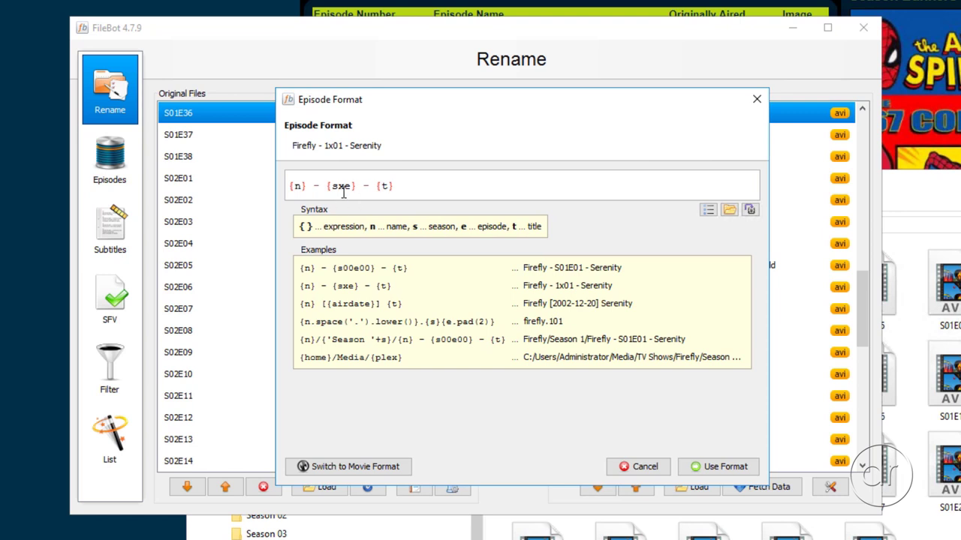
click(363, 276)
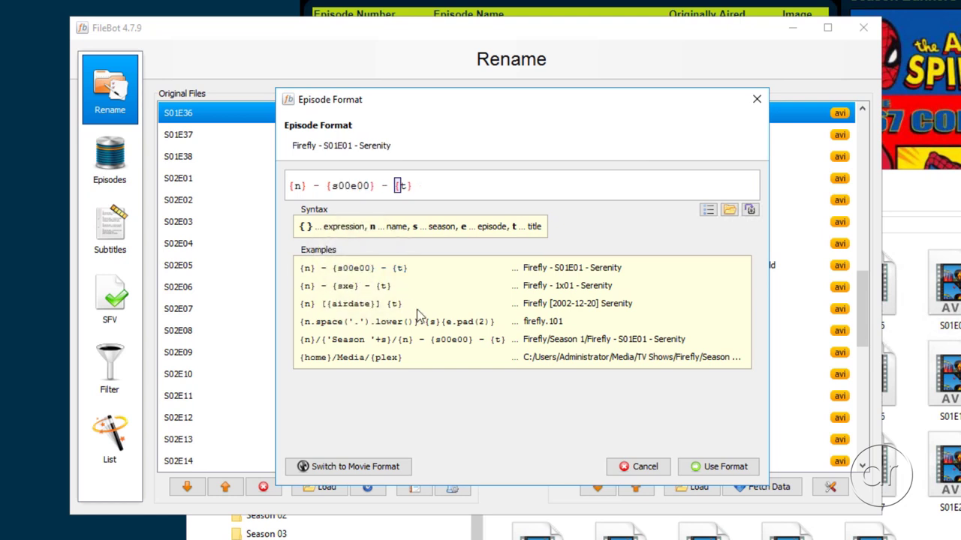
click(722, 466)
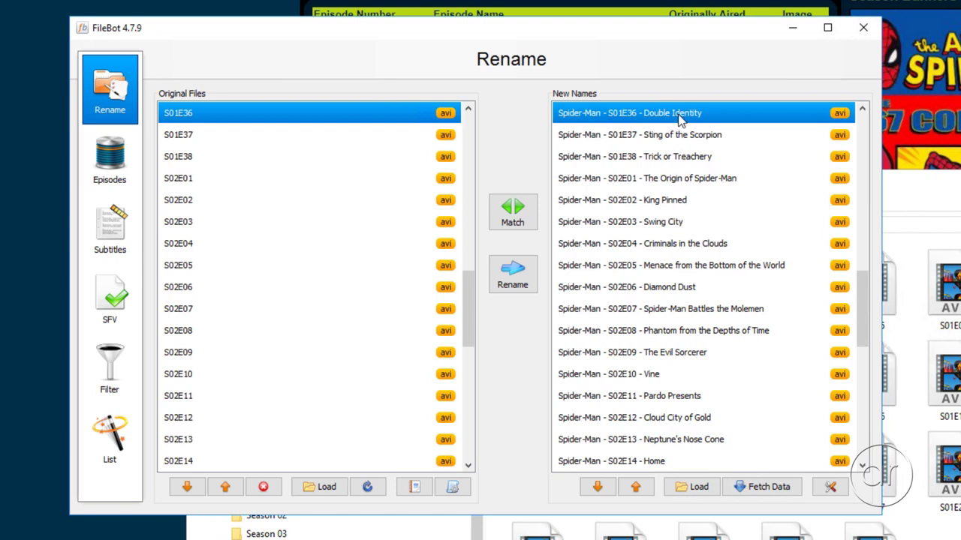
click(862, 108)
click(863, 109)
click(862, 109)
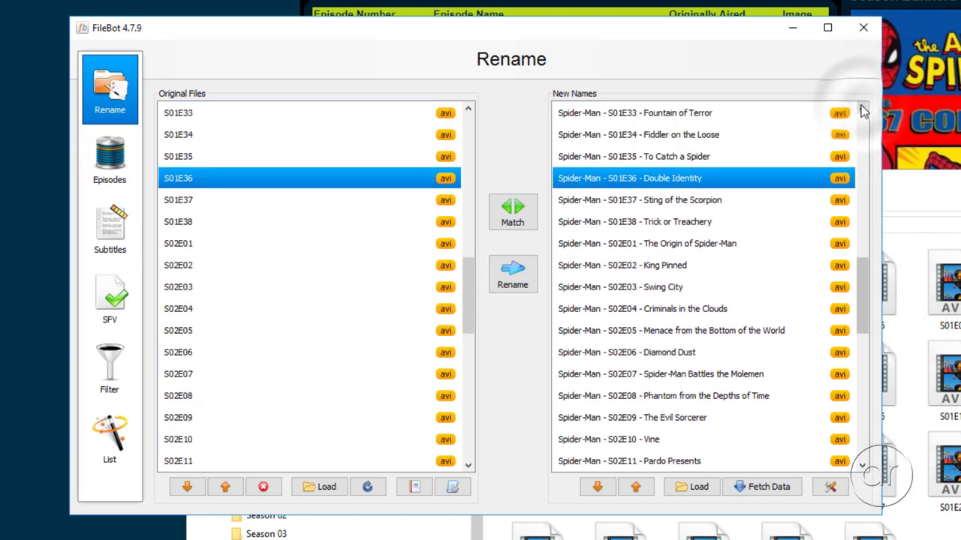
click(862, 109)
click(862, 109)
click(863, 109)
click(862, 109)
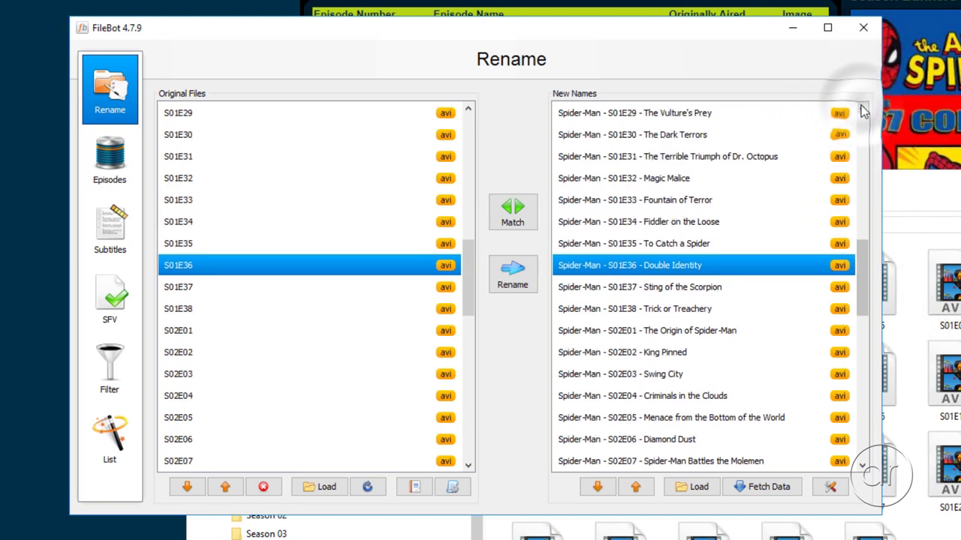
click(862, 109)
click(862, 109)
click(863, 109)
click(863, 109)
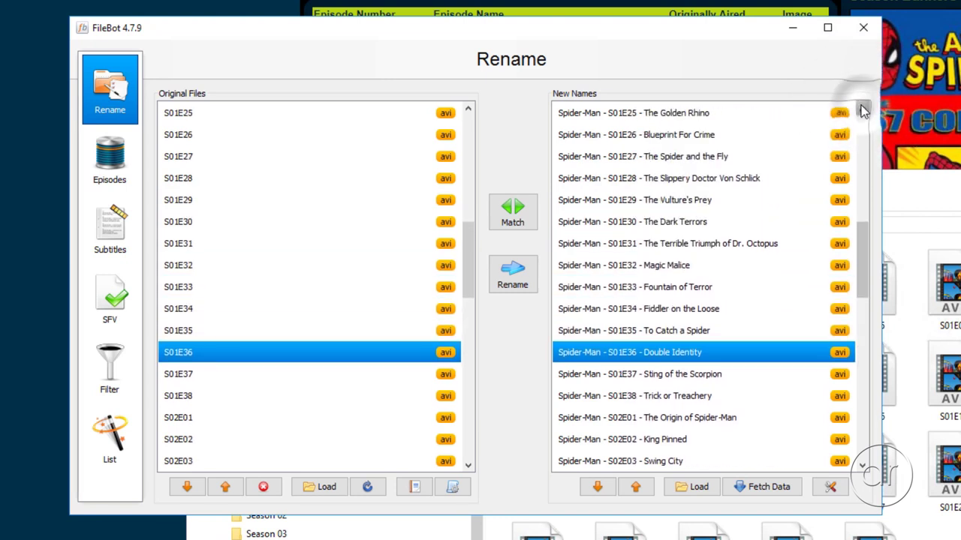
click(862, 108)
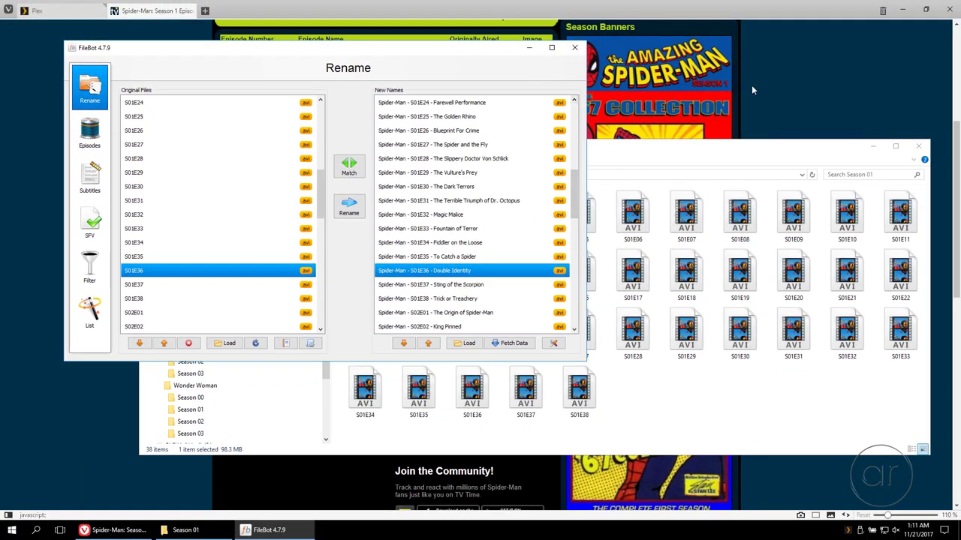
click(751, 85)
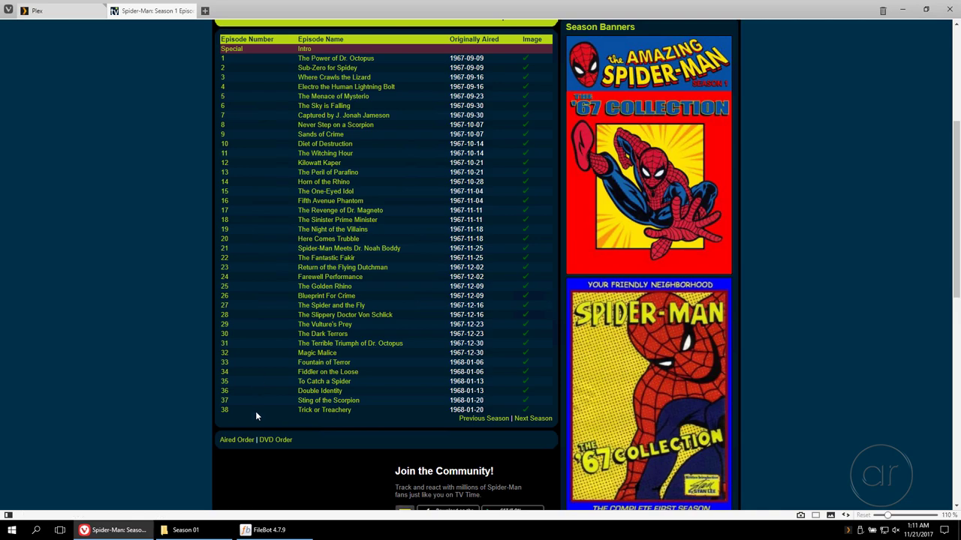
Step: Check TheTVDB's Spider-Man Season 2 and Season 3 episode lists, then return to FileBot
click(533, 418)
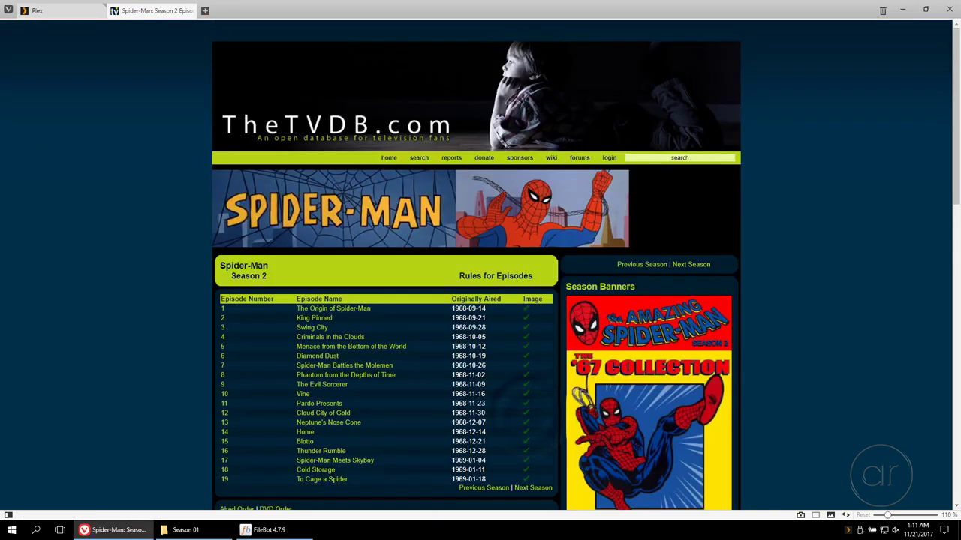
click(534, 488)
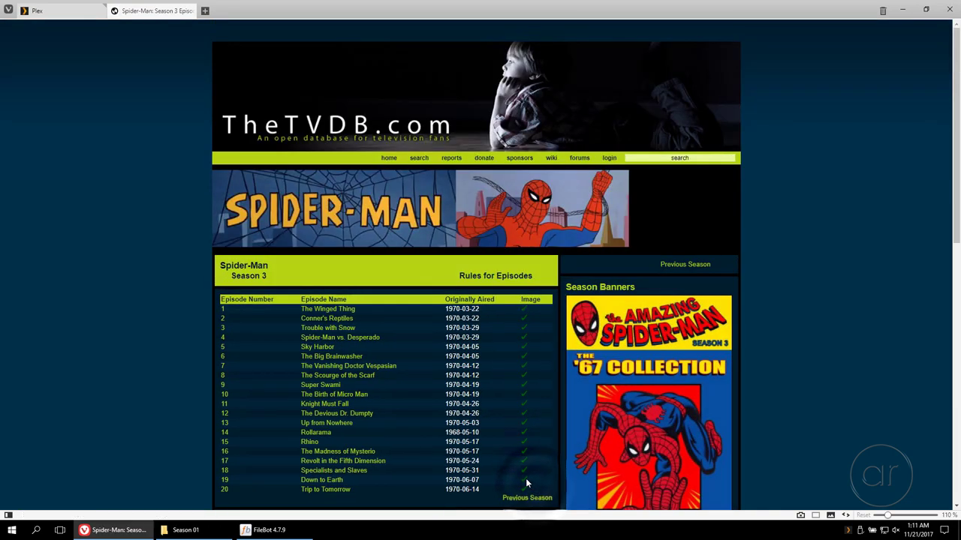
scroll(516, 471, down, 3)
scroll(515, 471, down, 1)
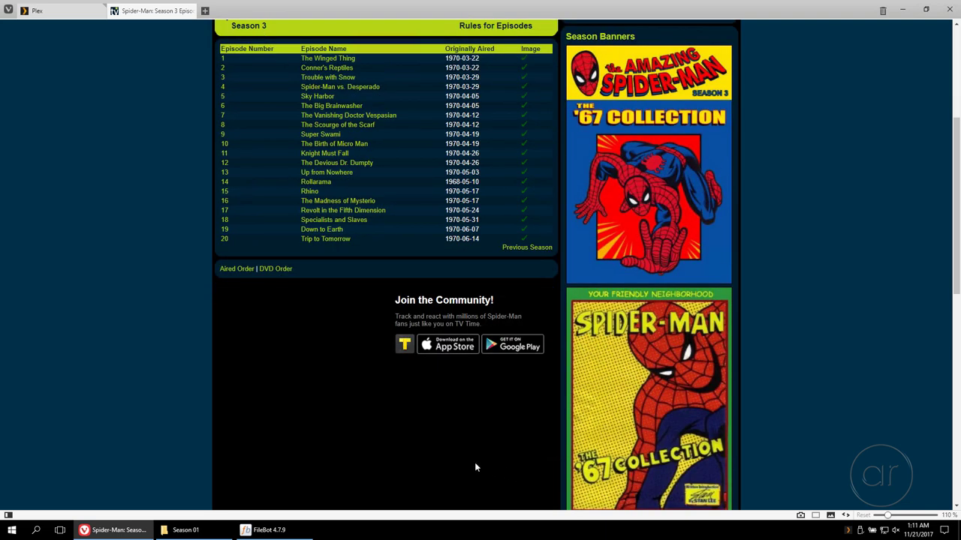
click(184, 530)
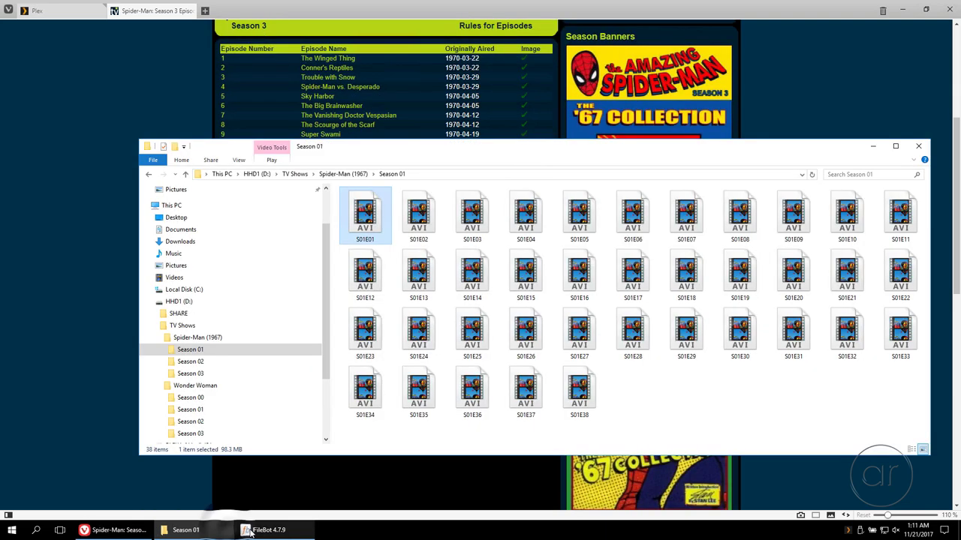
click(264, 530)
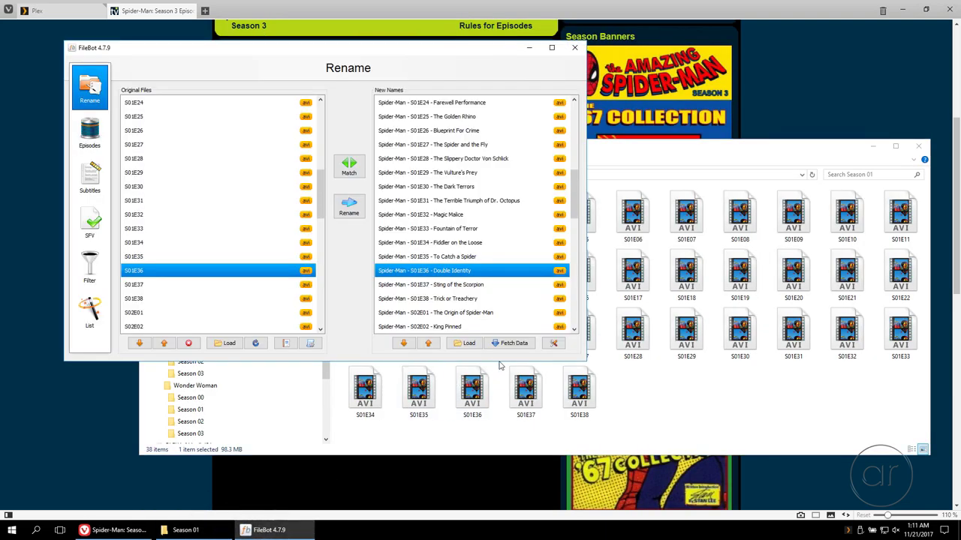
Step: Rename all 77 episode files and bring Season 01 forward to check the results
click(351, 209)
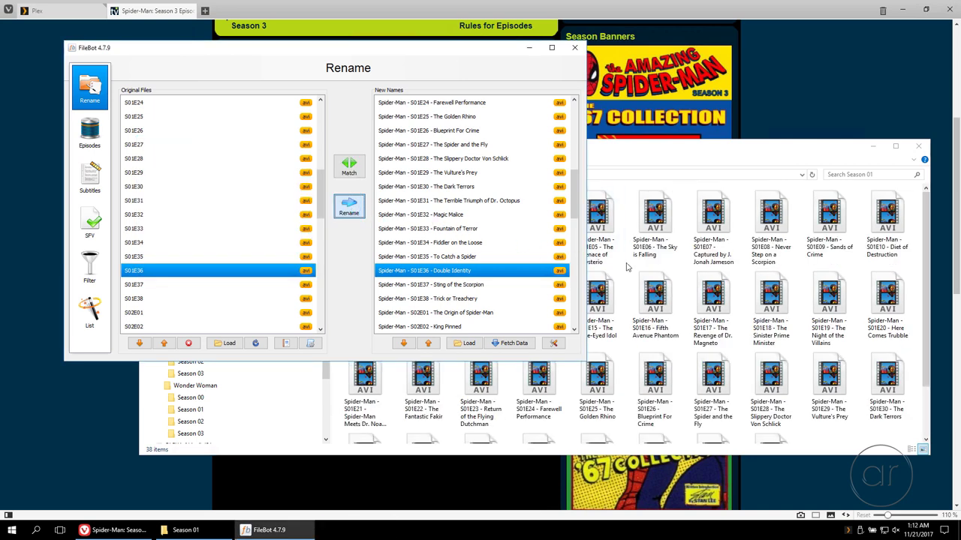
click(627, 267)
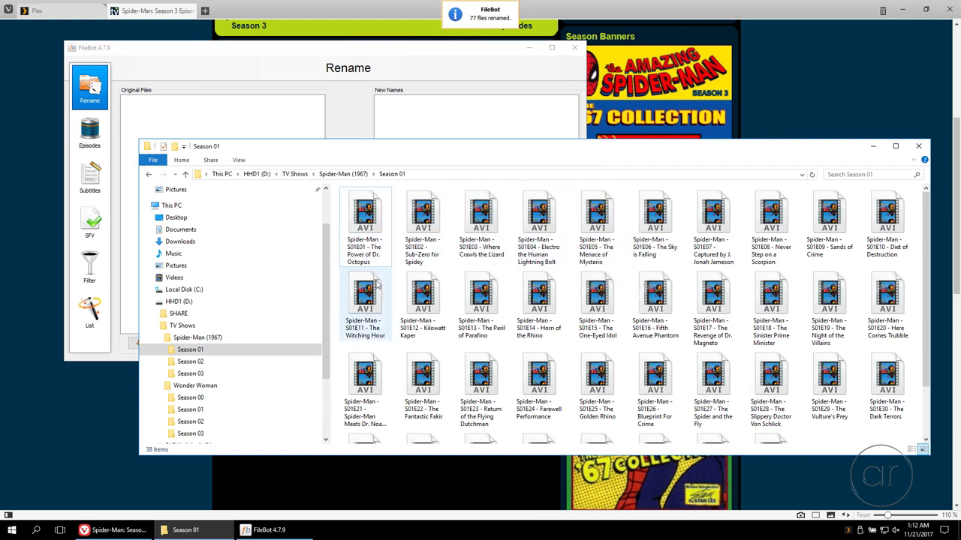
Step: Check the renamed files in the Season 02, 03 and 01 folders, ending back on Season 02
click(223, 361)
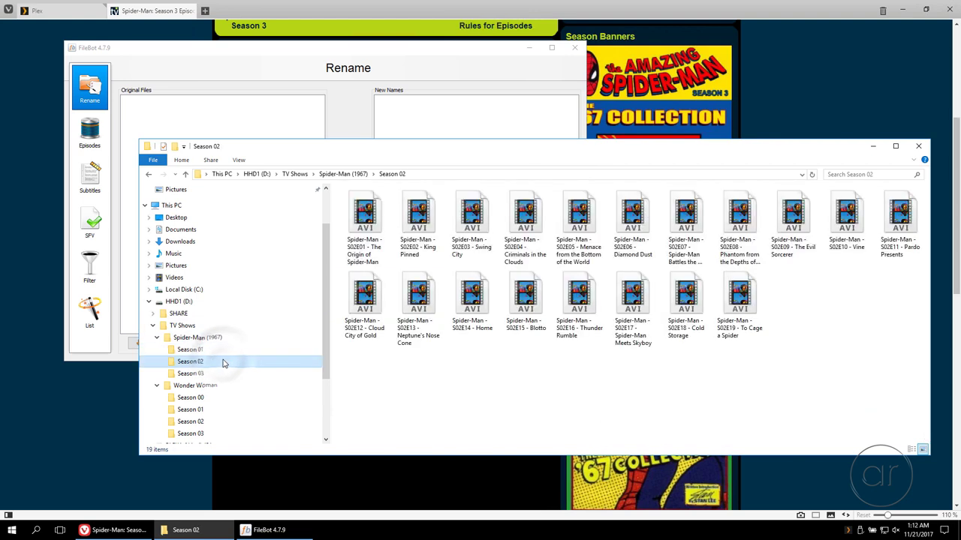
click(217, 373)
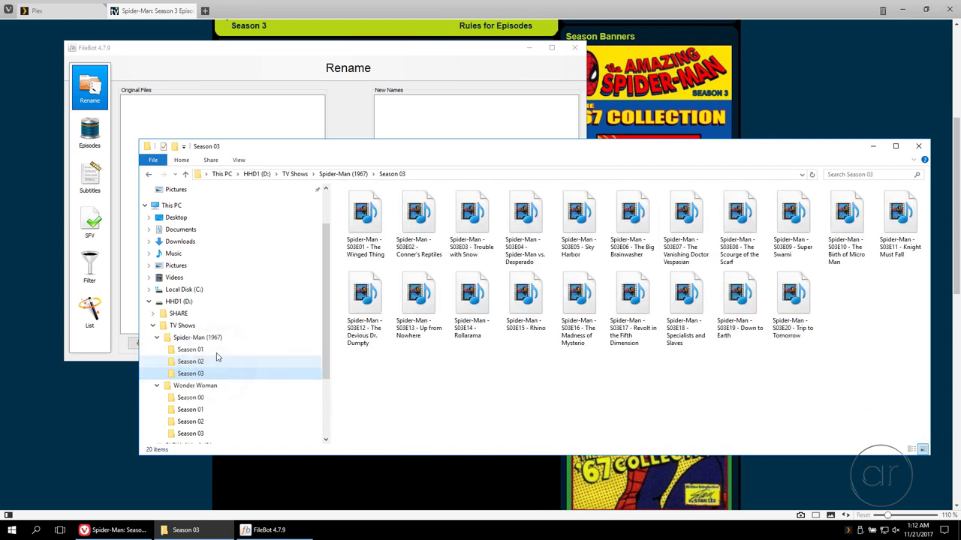
click(214, 350)
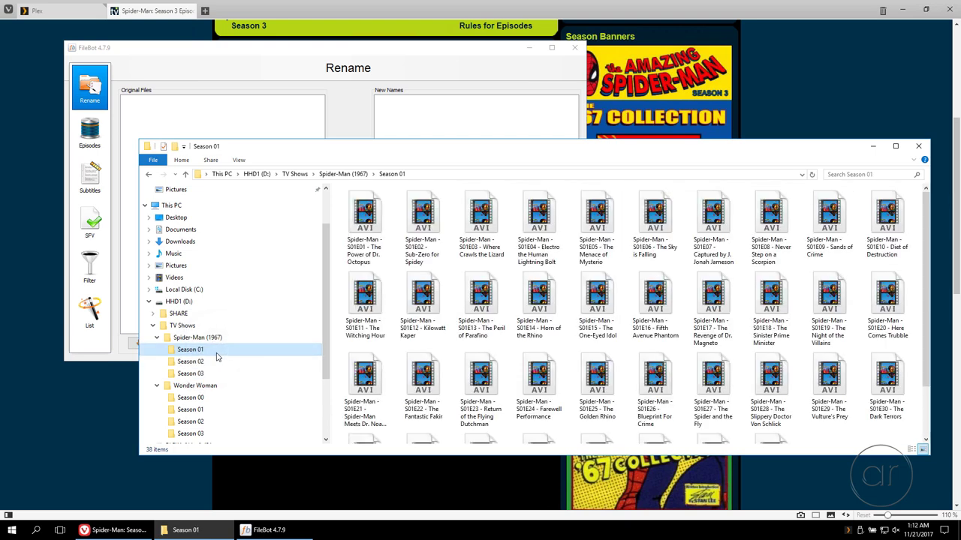
click(216, 361)
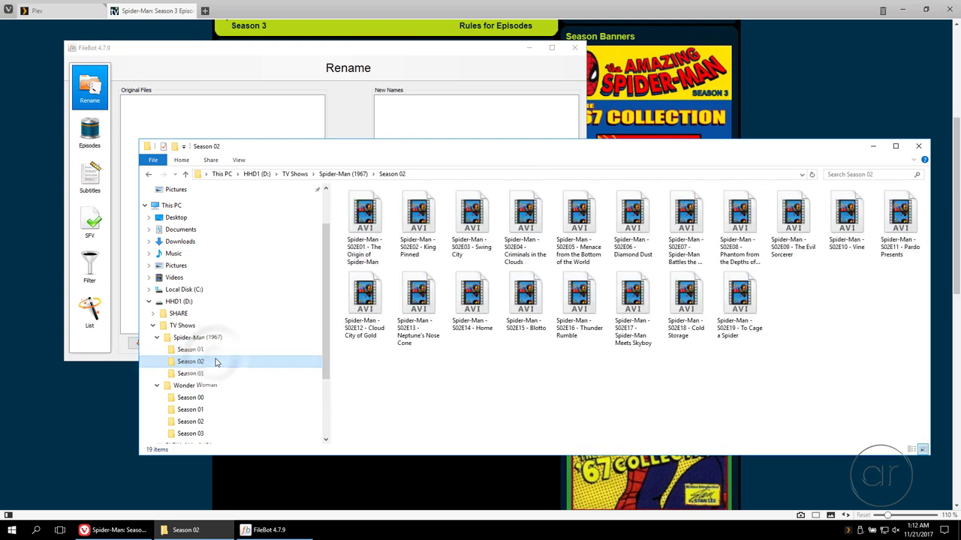